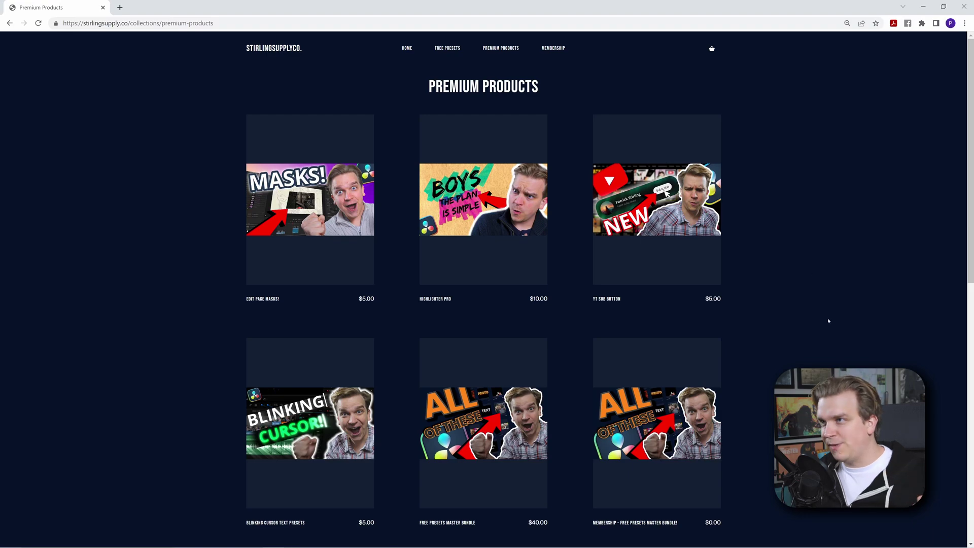
Scroll the Premium Products page to find the YT Sub Button listed at $5.00
{"action": "scroll", "coordinate": [824, 325], "scroll_direction": "down", "scroll_amount": 10}
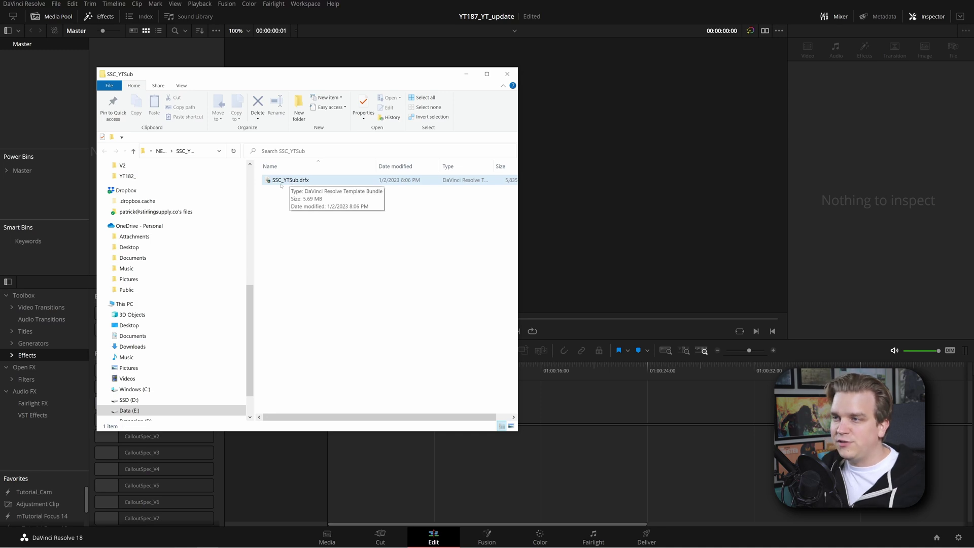
Install SSC_YTSub.drfx into DaVinci Resolve, overwriting the existing bundle of the same name
{"action": "double_click", "coordinate": [293, 180]}
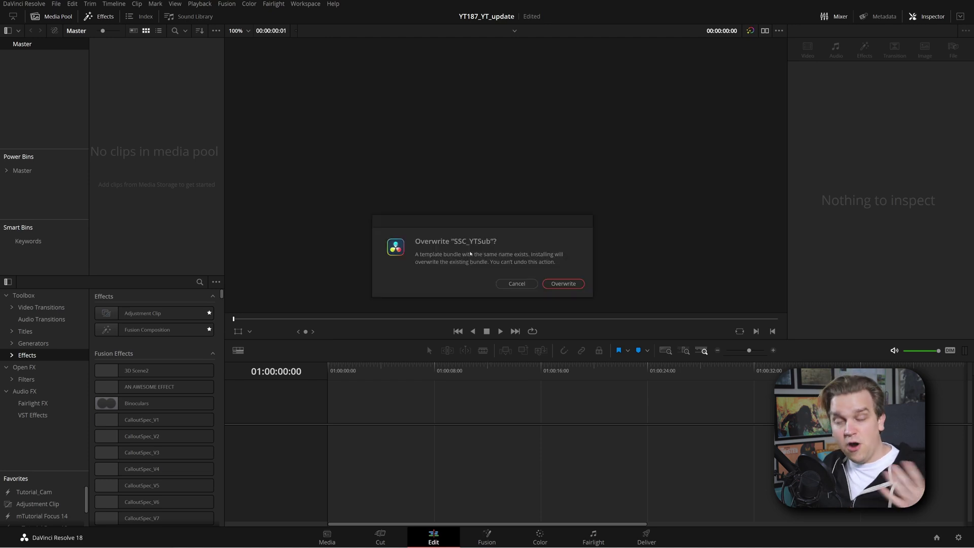
{"action": "left_click", "coordinate": [562, 283]}
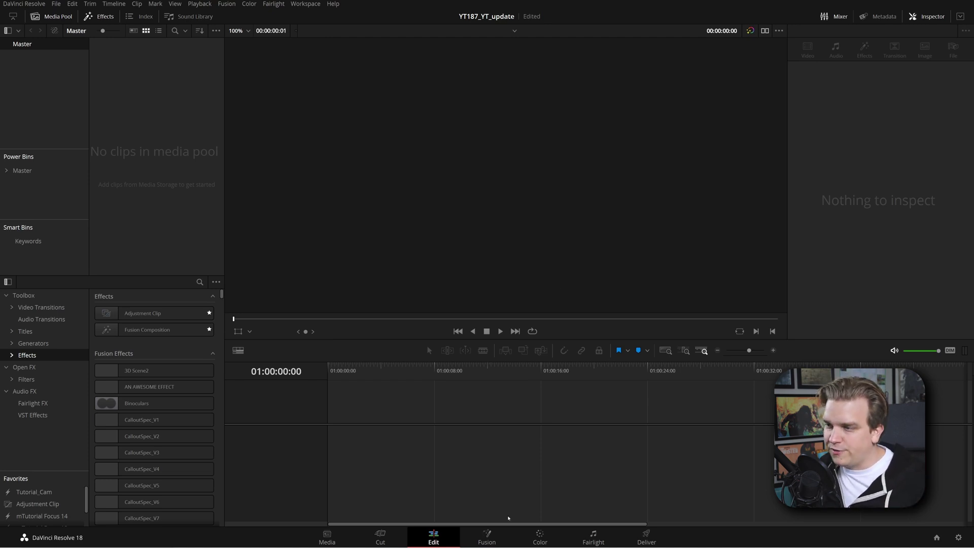
{"action": "right_click", "coordinate": [158, 113]}
Create a new timeline named 1080 with a custom 1920 x 1080 HD format
{"action": "mouse_move", "coordinate": [158, 113]}
{"action": "left_click", "coordinate": [370, 114]}
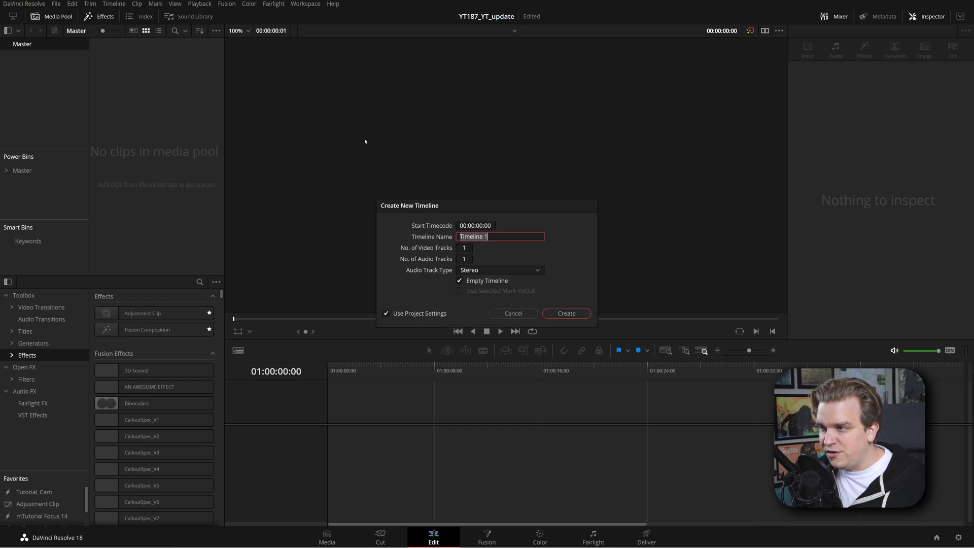
{"action": "type", "text": "1080"}
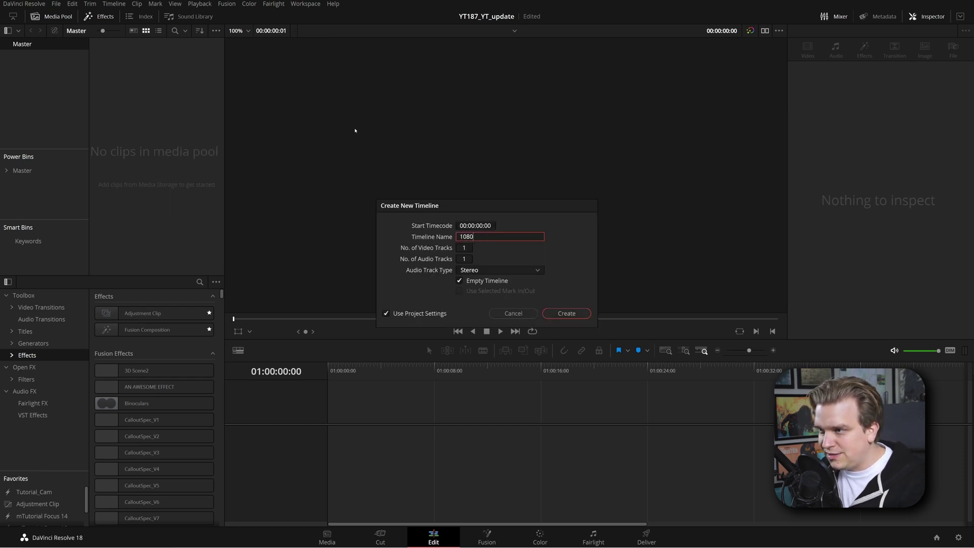
{"action": "left_click", "coordinate": [386, 313]}
{"action": "left_click", "coordinate": [460, 226]}
{"action": "left_click", "coordinate": [500, 244]}
{"action": "left_click", "coordinate": [485, 314]}
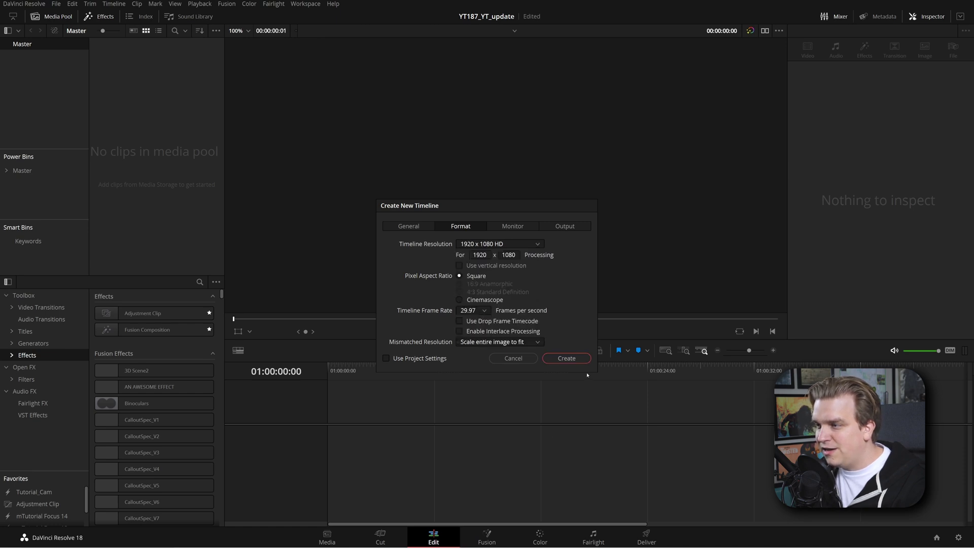
{"action": "left_click", "coordinate": [566, 359]}
Show the Stirling Supply Co title presets under Effects > Titles
{"action": "left_click", "coordinate": [25, 332]}
{"action": "left_click", "coordinate": [18, 355]}
{"action": "left_click", "coordinate": [21, 356]}
Place SSC_YTSub at the start of the 1080 timeline on V2 and preview it
{"action": "left_click_drag", "start_coordinate": [135, 471], "coordinate": [328, 431]}
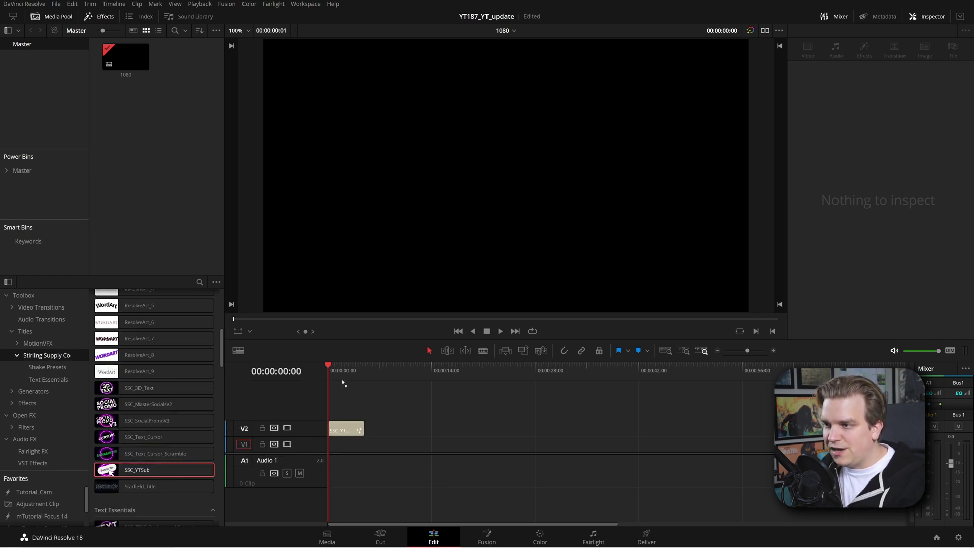
{"action": "key", "text": "space"}
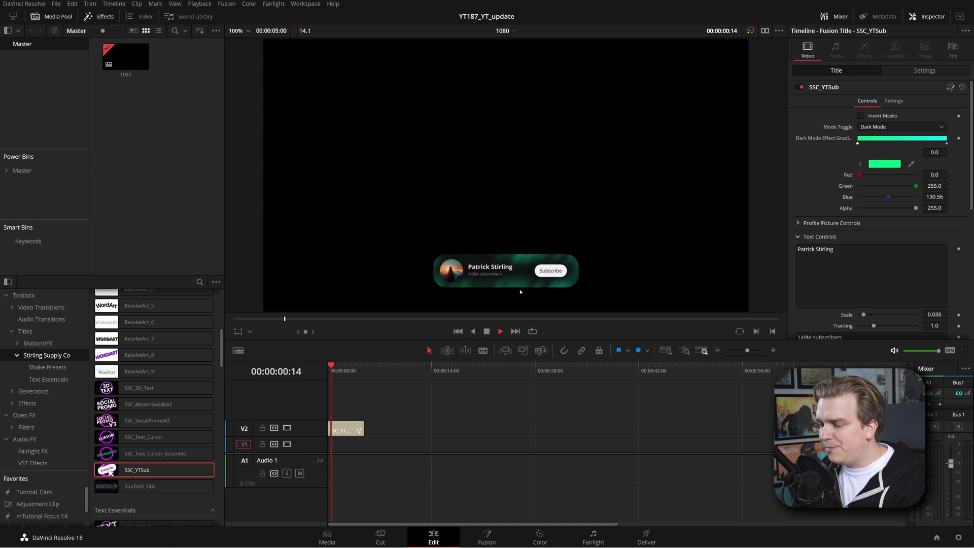
{"action": "key", "text": "space"}
{"action": "scroll", "coordinate": [457, 243], "scroll_direction": "up", "scroll_amount": 3}
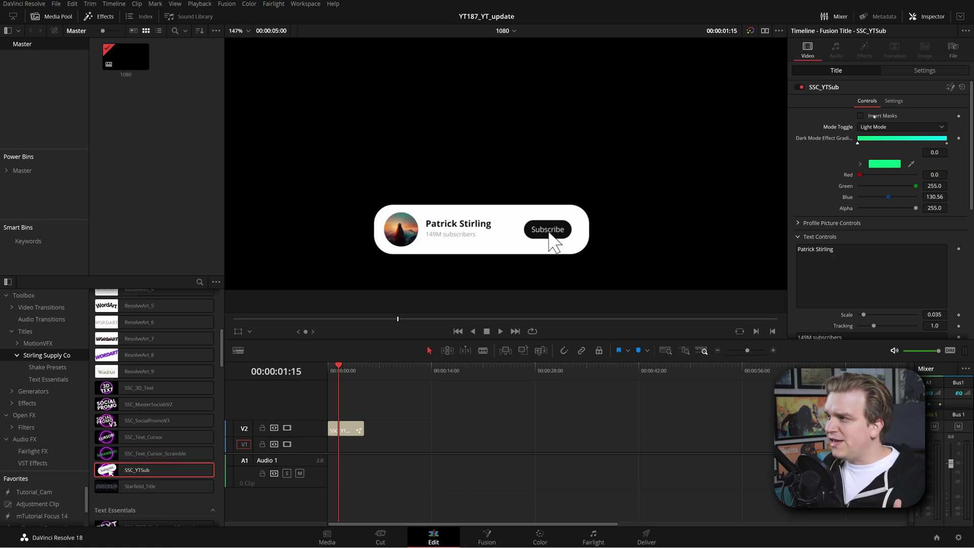
Toggle Invert Masks on and back off, then return the title to Dark Mode
{"action": "left_click", "coordinate": [872, 117]}
{"action": "left_click", "coordinate": [872, 116]}
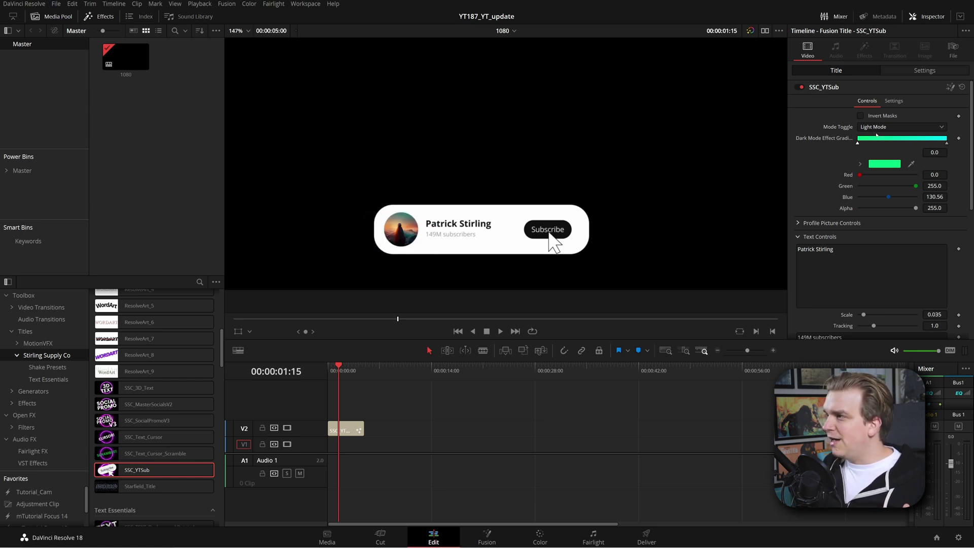
{"action": "left_click", "coordinate": [872, 116]}
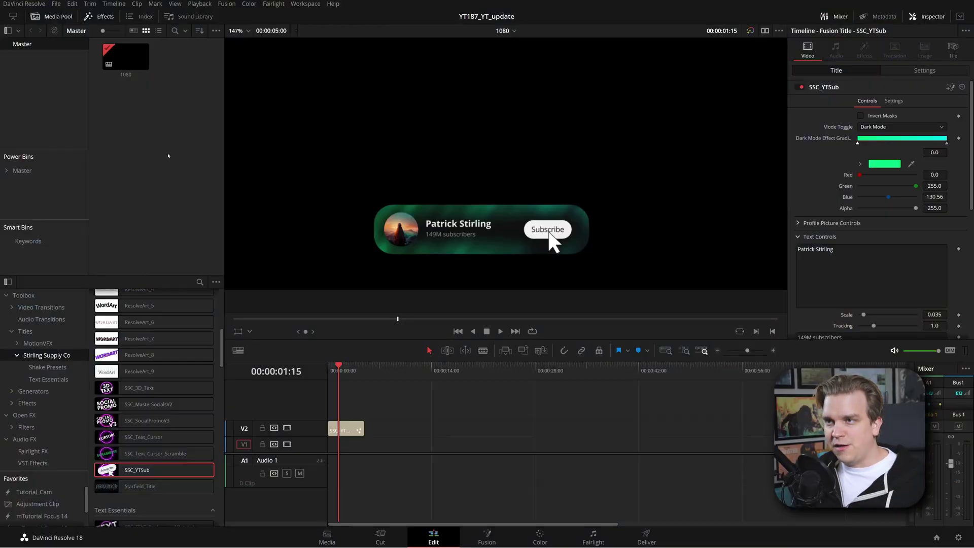
{"action": "right_click", "coordinate": [168, 156]}
Create a second 1920 x 1080 HD timeline, 10802, using vertical resolution
{"action": "mouse_move", "coordinate": [200, 161]}
{"action": "left_click", "coordinate": [348, 161]}
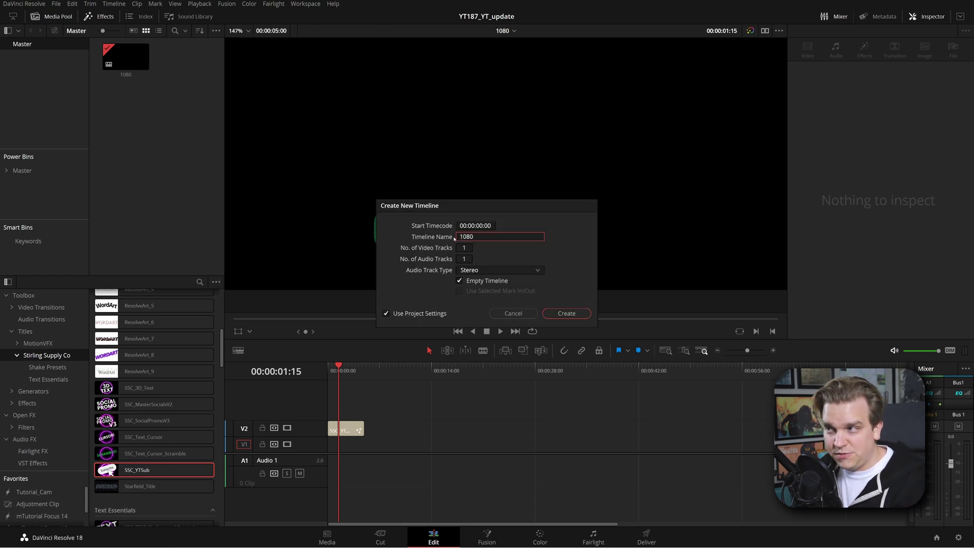
{"action": "left_click", "coordinate": [425, 314]}
{"action": "left_click", "coordinate": [452, 227]}
{"action": "left_click", "coordinate": [469, 244]}
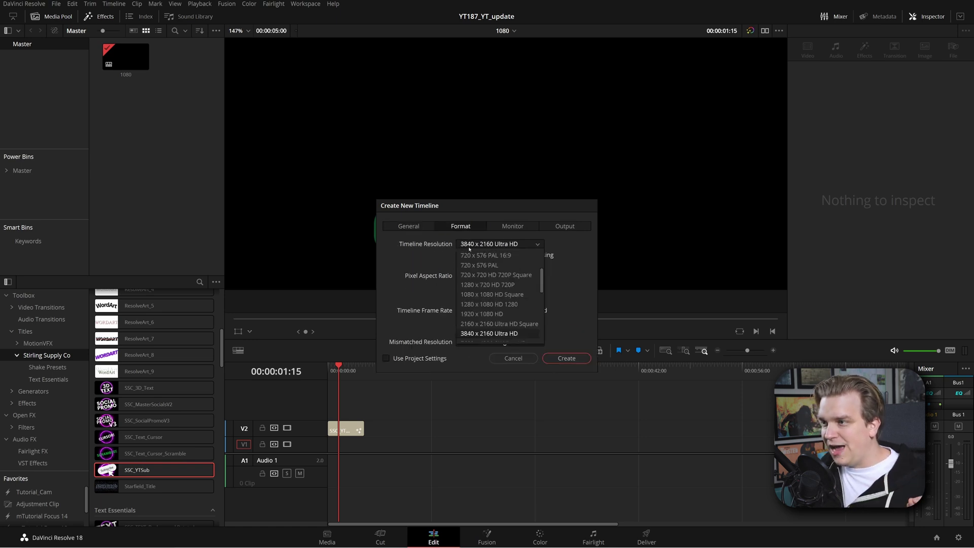
{"action": "left_click", "coordinate": [482, 314]}
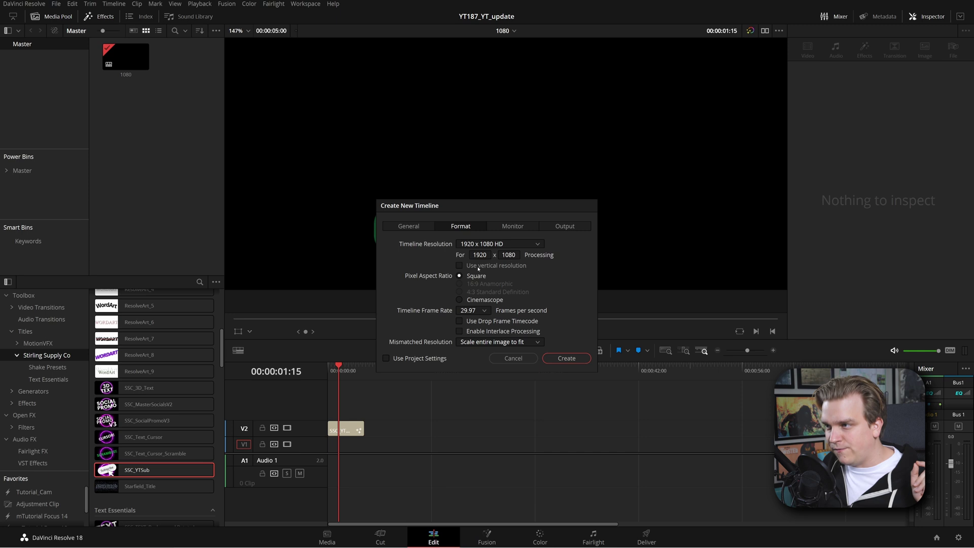
{"action": "left_click", "coordinate": [560, 359]}
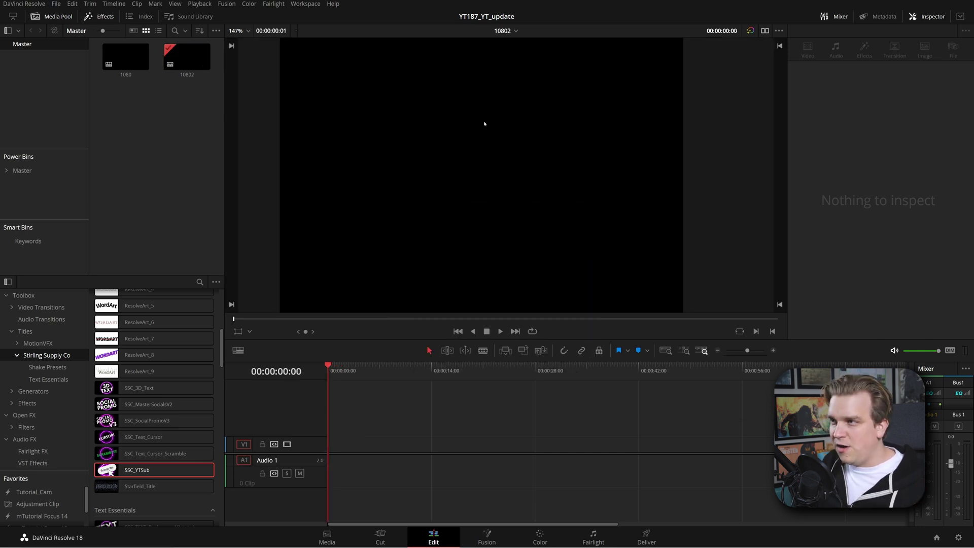
Drop SSC_YTSub onto track V2 of the vertical 10802 timeline and preview playback
{"action": "scroll", "coordinate": [482, 160], "scroll_direction": "up", "scroll_amount": 2}
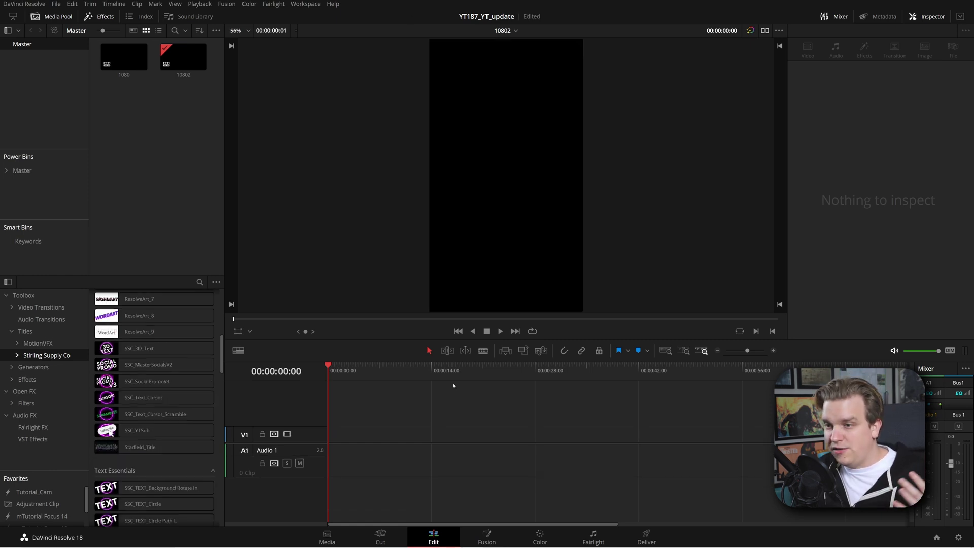
{"action": "left_click_drag", "start_coordinate": [301, 432], "coordinate": [324, 419]}
{"action": "key", "text": "space"}
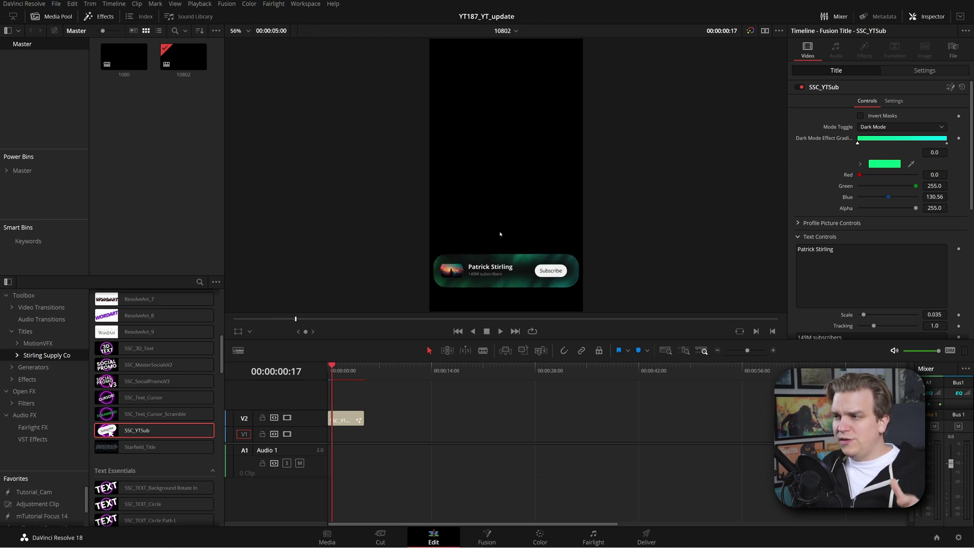
Expand Profile Picture Controls with the image scaled to 1.89, then scroll to Animation Controls
{"action": "scroll", "coordinate": [500, 245], "scroll_direction": "up", "scroll_amount": 5}
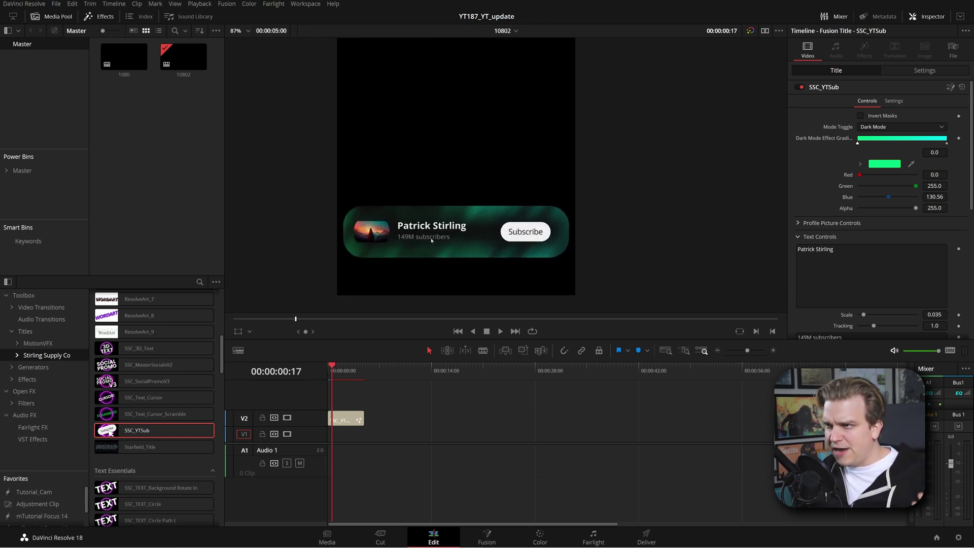
{"action": "scroll", "coordinate": [330, 206], "scroll_direction": "up", "scroll_amount": 2}
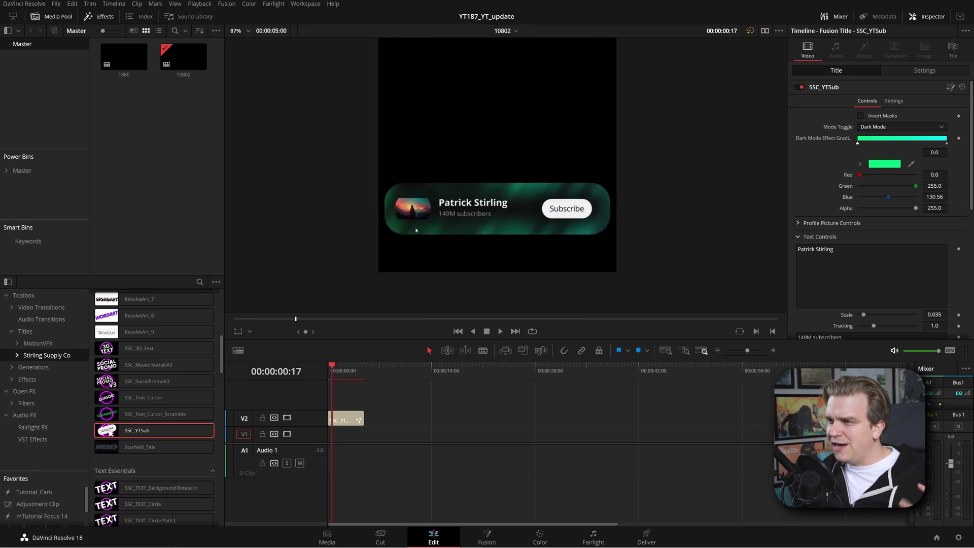
{"action": "left_click", "coordinate": [798, 223]}
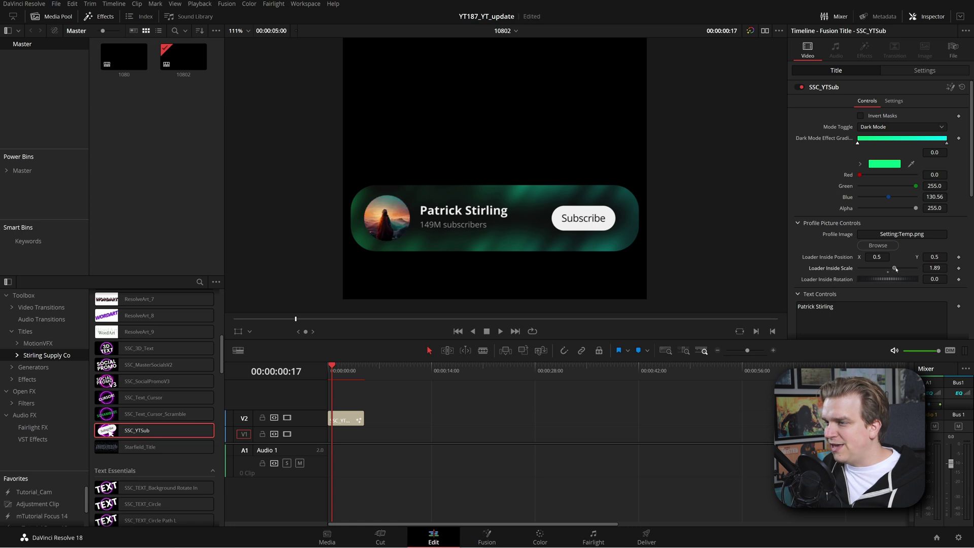
{"action": "scroll", "coordinate": [532, 188], "scroll_direction": "down", "scroll_amount": 3}
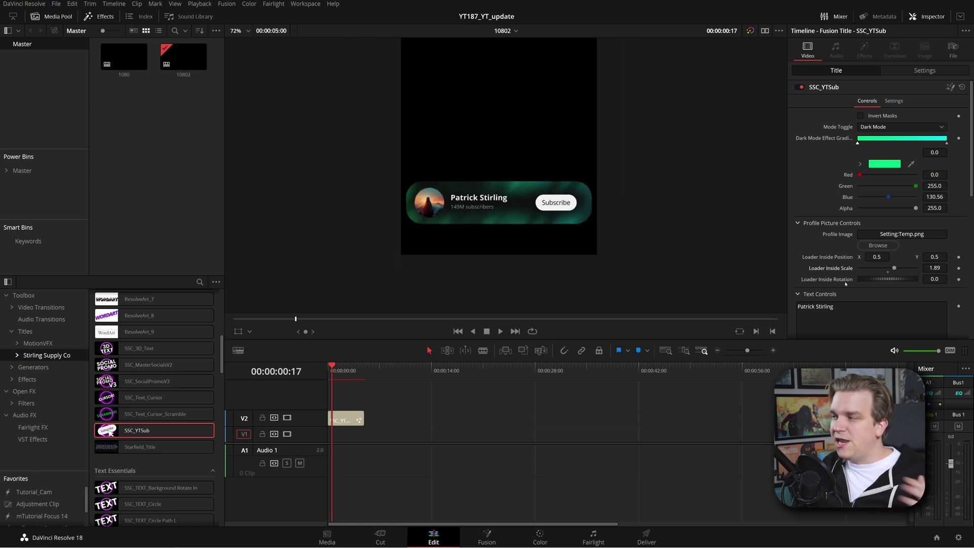
{"action": "scroll", "coordinate": [845, 284], "scroll_direction": "down", "scroll_amount": 4}
{"action": "scroll", "coordinate": [824, 214], "scroll_direction": "down", "scroll_amount": 3}
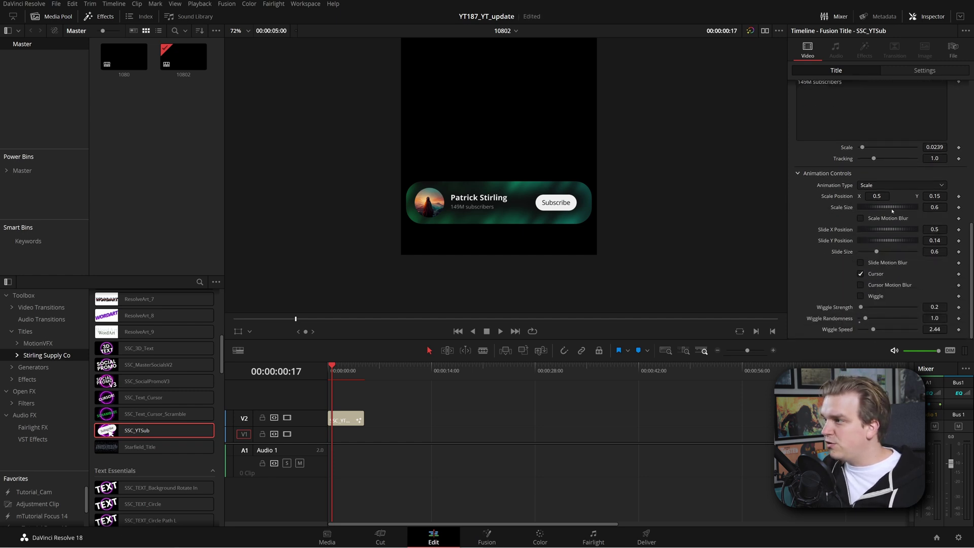
Raise Scale Position Y to 0.173 to lift the subscribe card slightly
{"action": "left_click_drag", "start_coordinate": [935, 195], "coordinate": [945, 195]}
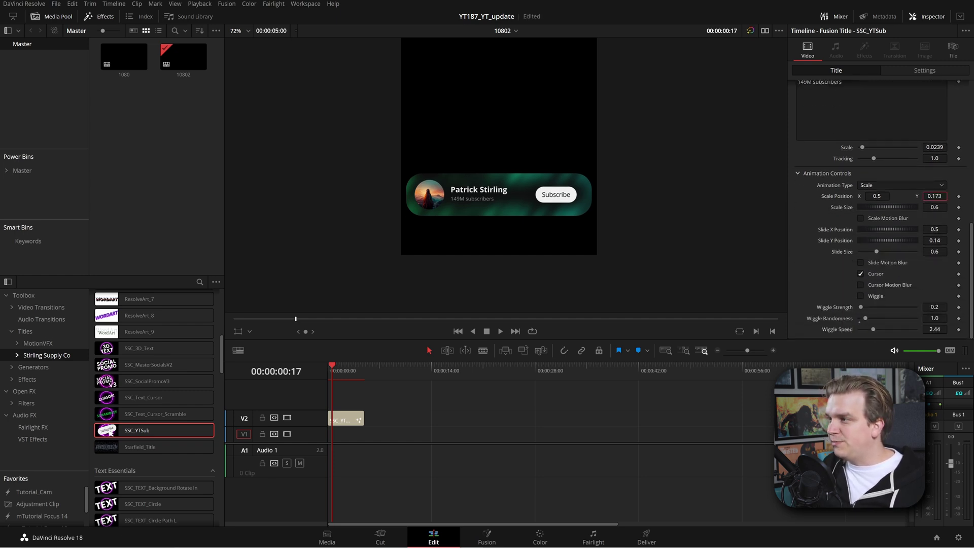